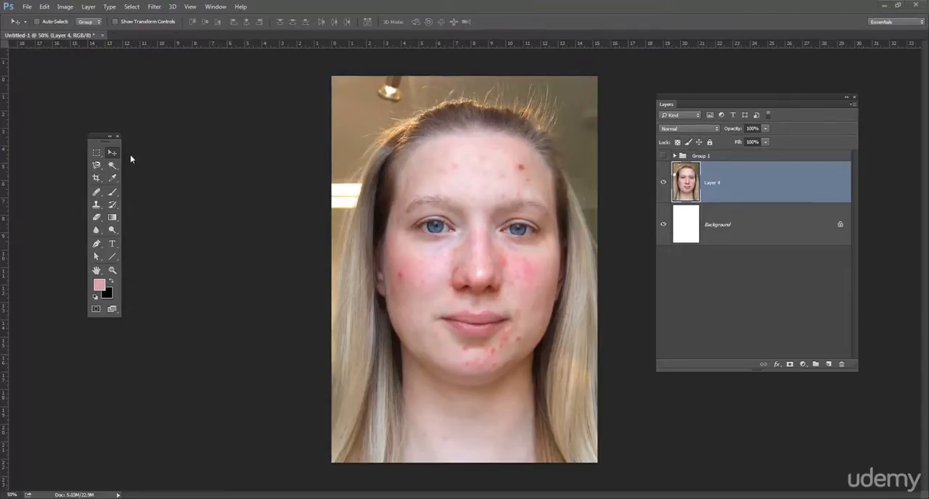
# Activate the Healing Brush and try out larger and smaller brush sizes, ending at 60 px.
pyautogui.moveTo(114, 146); pyautogui.dragTo(136, 153)
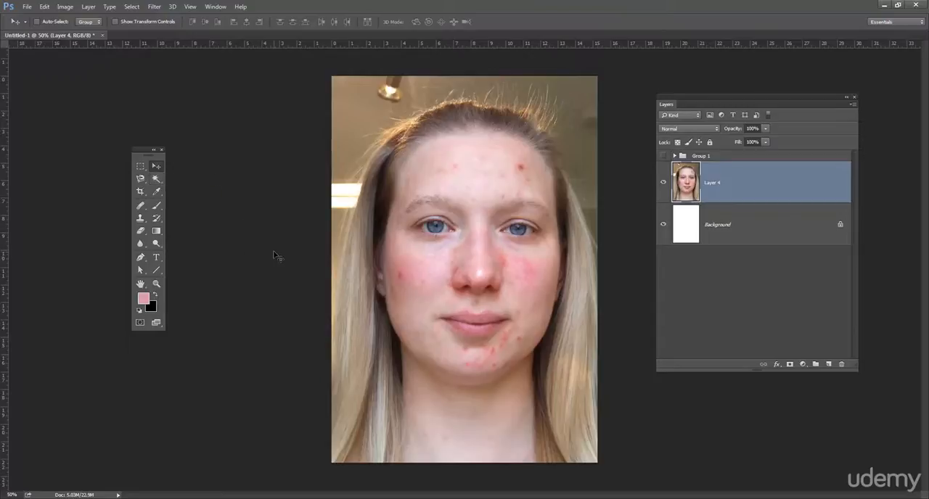
pyautogui.click(141, 208)
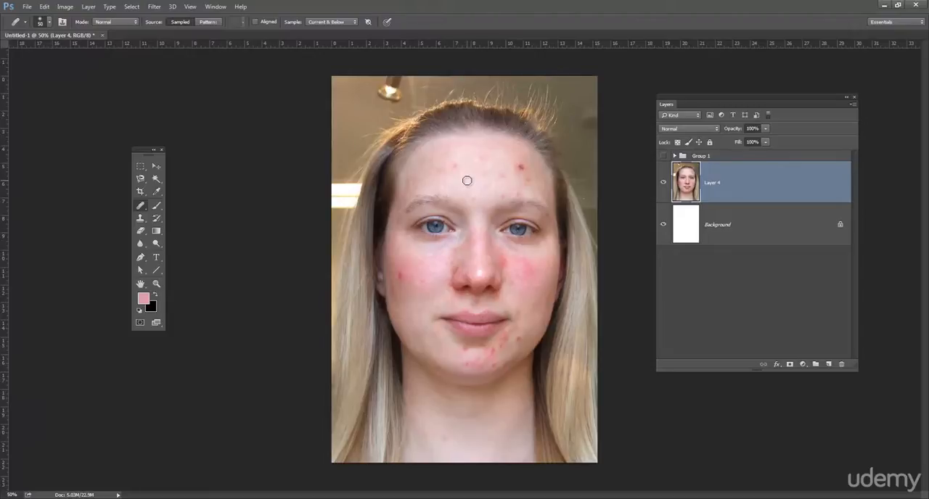
pyautogui.press(']')
pyautogui.press(']')
pyautogui.press(']')
pyautogui.press(']')
pyautogui.press(']')
pyautogui.press(']')
pyautogui.press(']')
pyautogui.press(']')
pyautogui.press(']')
pyautogui.press('[')
pyautogui.press('[')
pyautogui.press('[')
pyautogui.press('[')
pyautogui.press('[')
pyautogui.press('[')
pyautogui.press(']')
pyautogui.press(']')
pyautogui.press(']')
pyautogui.press('[')
pyautogui.press('[')
pyautogui.press('[')
pyautogui.press('[')
pyautogui.press('[')
pyautogui.press('[')
pyautogui.press(']')
pyautogui.press(']')
pyautogui.press(']')
pyautogui.press('[')
pyautogui.press('[')
pyautogui.press('[')
pyautogui.press(']')
pyautogui.press(']')
pyautogui.press(']')
pyautogui.press(']')
pyautogui.press(']')
pyautogui.press(']')
pyautogui.press(']')
pyautogui.press(']')
pyautogui.press(']')
pyautogui.press(']')
pyautogui.press('[')
pyautogui.press('[')
pyautogui.press('[')
pyautogui.press('[')
pyautogui.press('[')
pyautogui.press('[')
pyautogui.press('[')
pyautogui.press('[')
pyautogui.press('[')
pyautogui.press('[')
pyautogui.press('[')
# Try healing the forehead blemishes directly on the portrait layer and undo the result.
pyautogui.keyDown('alt'); pyautogui.click(502, 158); pyautogui.keyUp('alt')
pyautogui.keyDown('alt'); pyautogui.click(501, 157); pyautogui.keyUp('alt')
pyautogui.moveTo(527, 170); pyautogui.dragTo(520, 182)
pyautogui.keyDown('alt'); pyautogui.click(463, 173); pyautogui.keyUp('alt')
pyautogui.click(439, 170)
pyautogui.click(485, 187)
pyautogui.hotkey('ctrl', 'z')
# Add an empty layer above the portrait and heal the large dark-red blemish and neighbouring spots on the upper forehead.
pyautogui.click(829, 365)
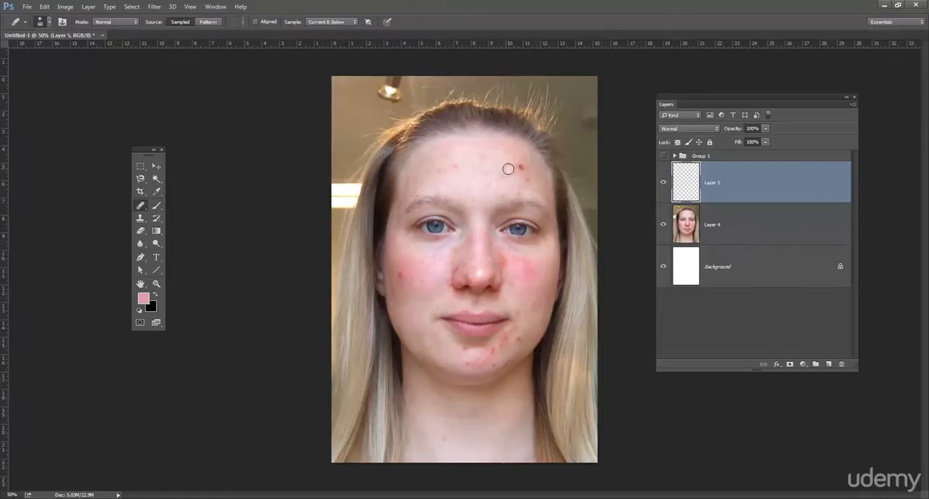
pyautogui.hotkey('ctrl', '+')
pyautogui.hotkey('ctrl', '+')
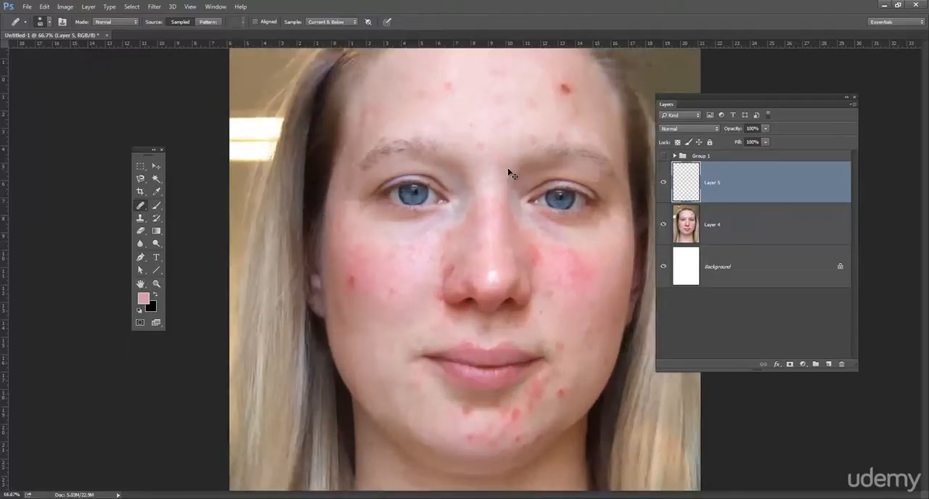
pyautogui.scroll(3, 523, 218)
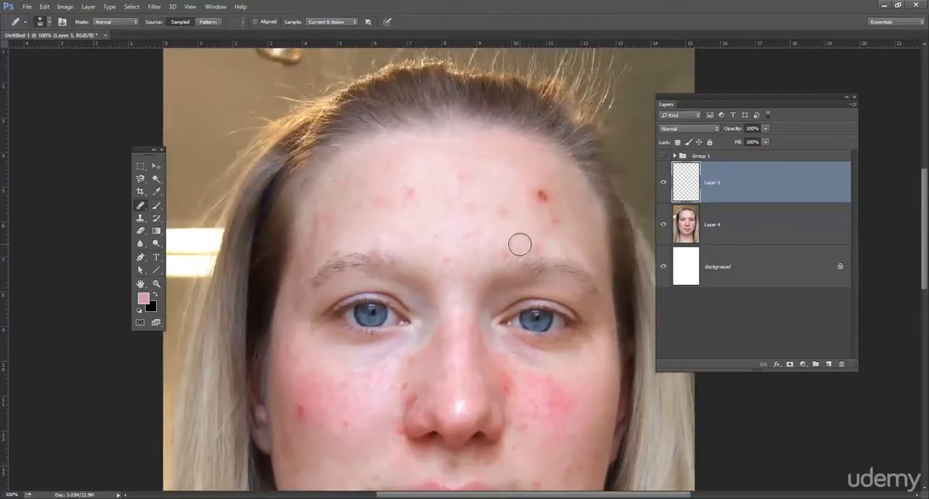
pyautogui.hotkey('ctrl', '+')
pyautogui.scroll(2, 462, 319)
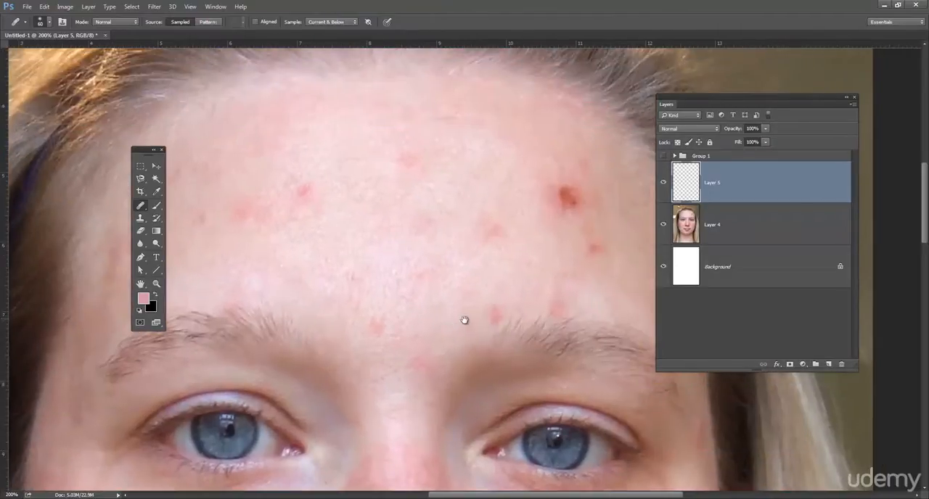
pyautogui.keyDown('alt'); pyautogui.click(482, 164); pyautogui.keyUp('alt')
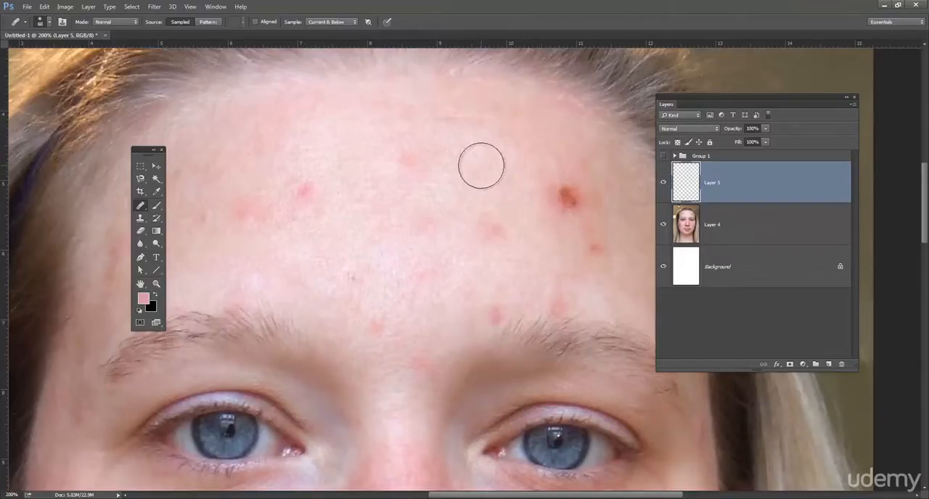
pyautogui.click(563, 194)
pyautogui.click(560, 187)
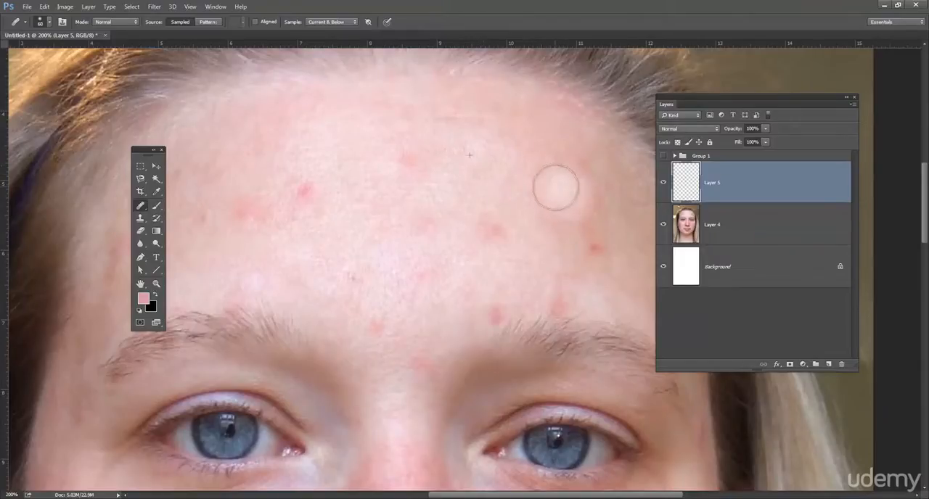
pyautogui.keyDown('alt'); pyautogui.click(464, 200); pyautogui.keyUp('alt')
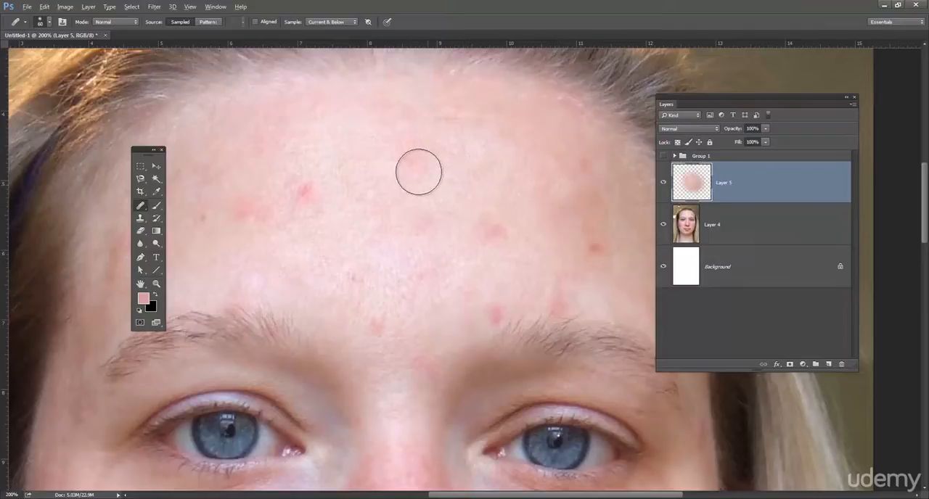
pyautogui.keyDown('alt'); pyautogui.click(355, 170); pyautogui.keyUp('alt')
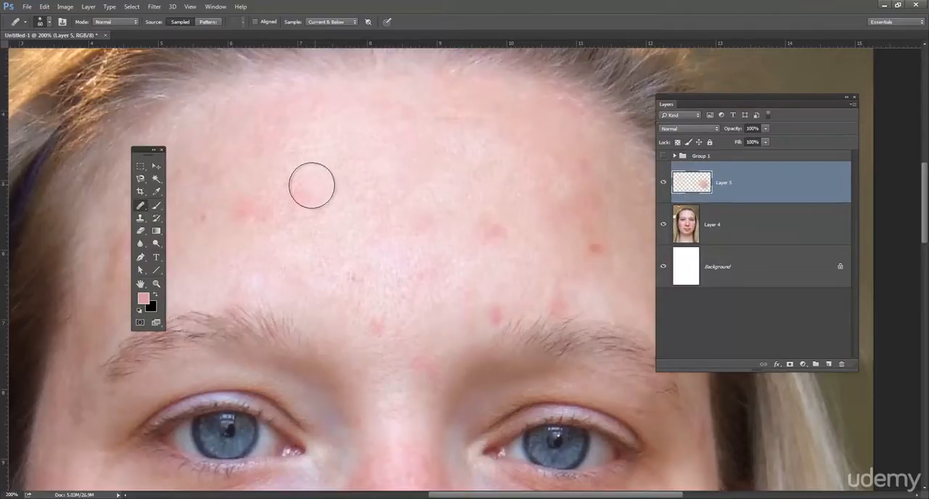
# Heal the smaller red spots and blotches on the right side of the portrait's forehead.
pyautogui.click(493, 230)
pyautogui.moveTo(537, 224); pyautogui.dragTo(502, 148)
pyautogui.keyDown('alt'); pyautogui.click(515, 158); pyautogui.keyUp('alt')
pyautogui.click(565, 174)
pyautogui.keyDown('alt'); pyautogui.click(528, 128); pyautogui.keyUp('alt')
pyautogui.click(569, 172)
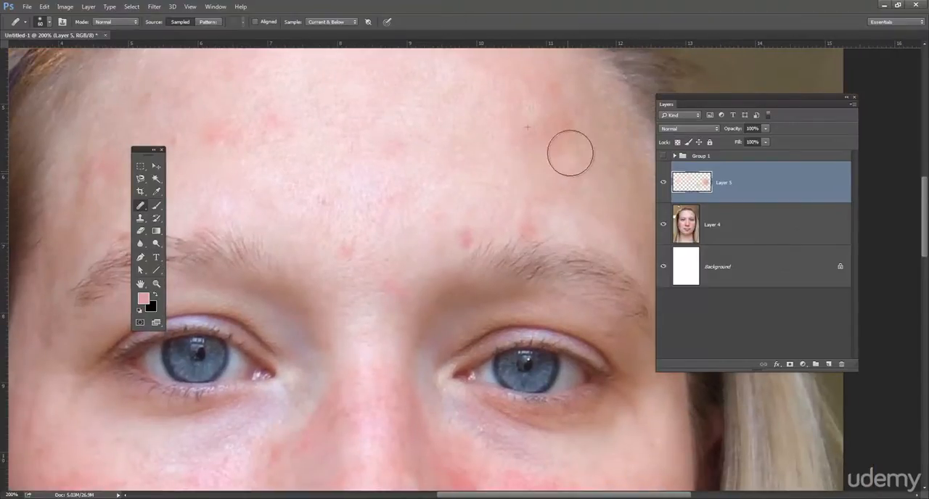
pyautogui.moveTo(473, 136); pyautogui.dragTo(447, 195)
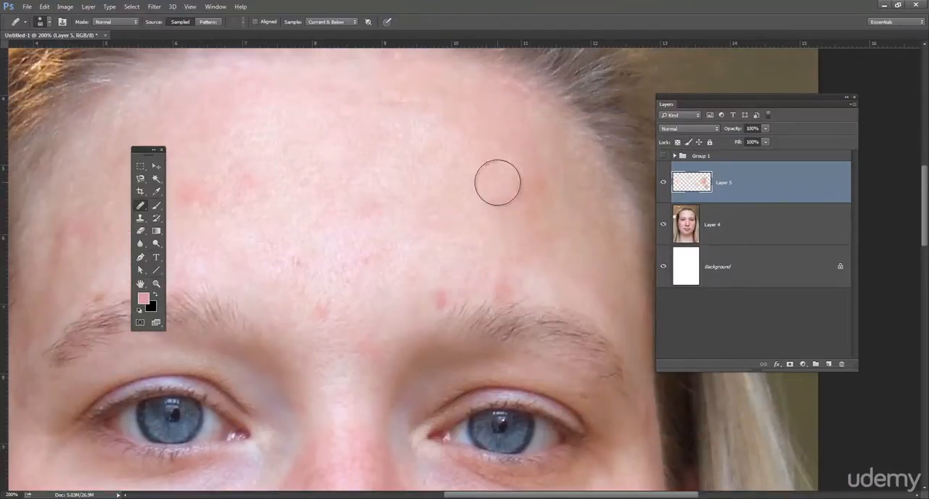
pyautogui.moveTo(447, 244); pyautogui.dragTo(477, 170)
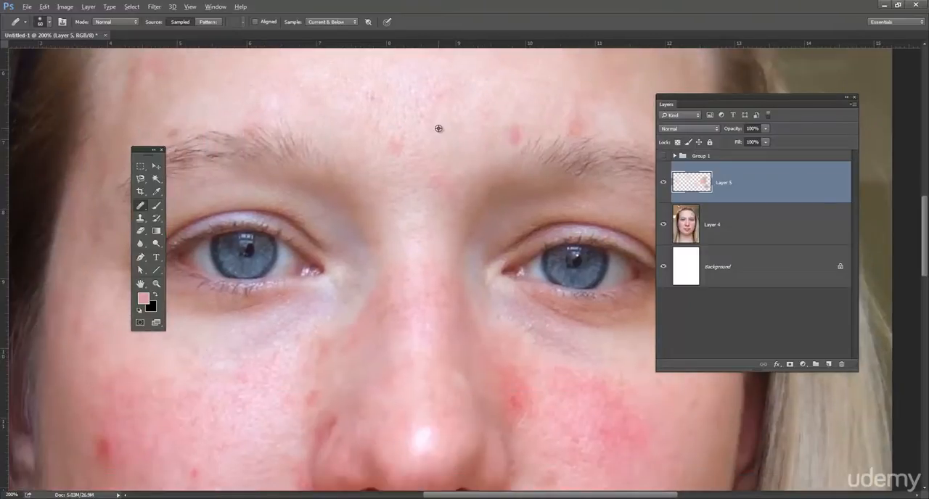
# Heal the red spots across the middle and left side of the portrait's forehead.
pyautogui.moveTo(493, 135); pyautogui.dragTo(449, 186)
pyautogui.moveTo(429, 145); pyautogui.dragTo(443, 179)
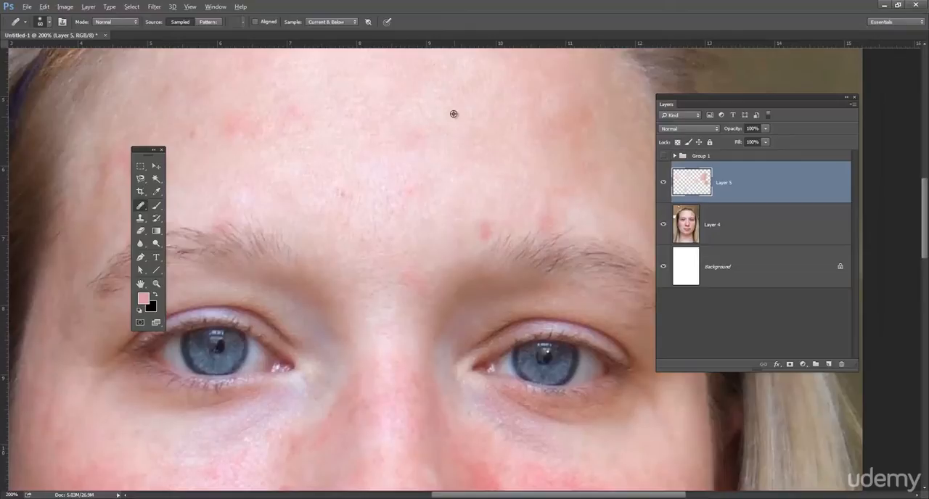
pyautogui.moveTo(374, 148); pyautogui.dragTo(469, 174)
pyautogui.keyDown('alt'); pyautogui.click(392, 187); pyautogui.keyUp('alt')
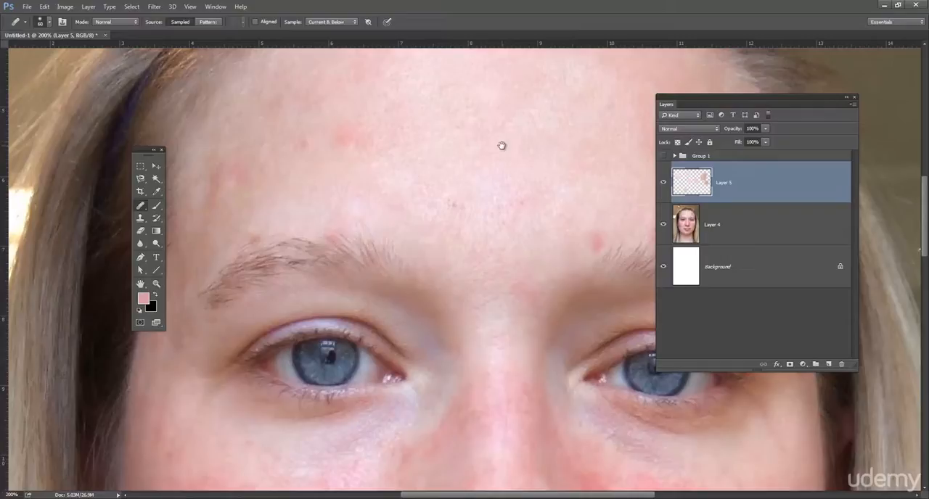
pyautogui.moveTo(439, 161); pyautogui.dragTo(460, 168)
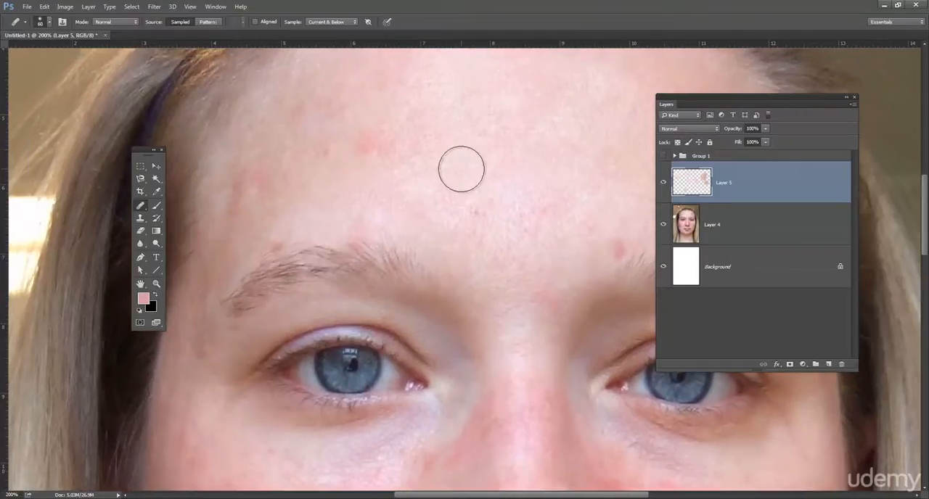
pyautogui.moveTo(454, 175); pyautogui.dragTo(476, 194)
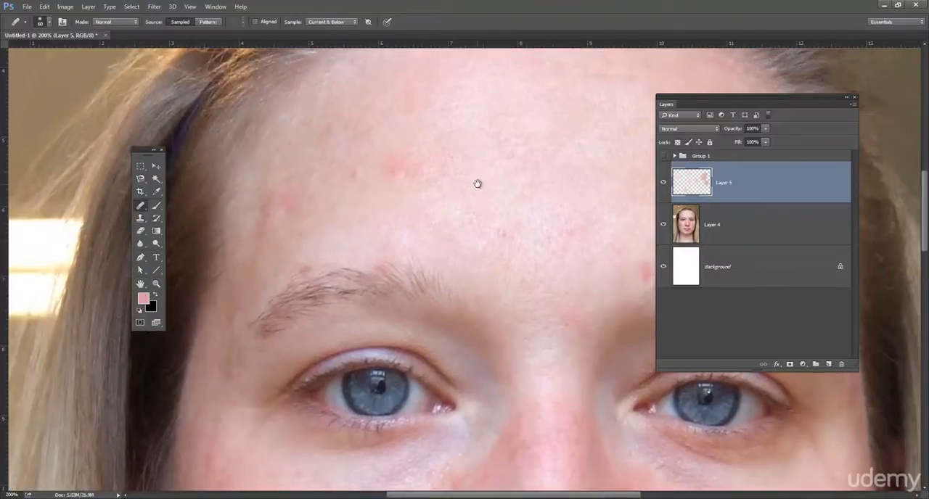
pyautogui.moveTo(498, 196); pyautogui.dragTo(525, 203)
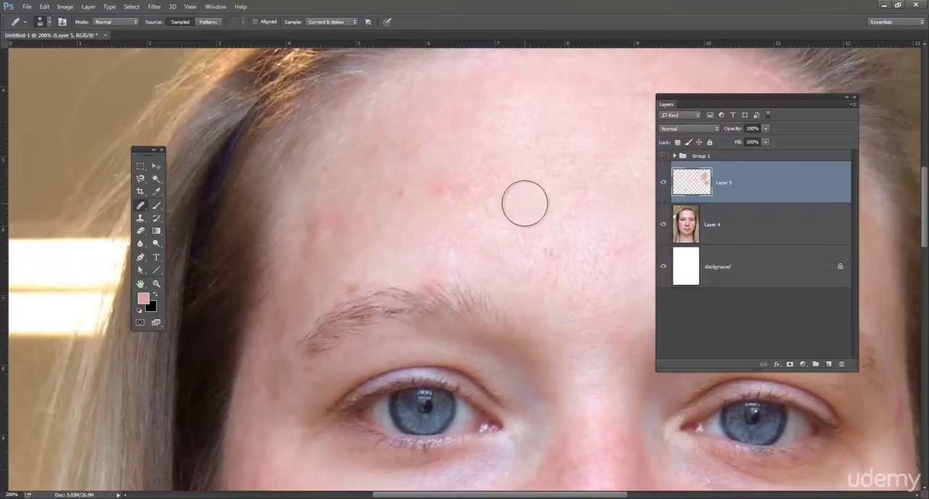
pyautogui.keyDown('alt'); pyautogui.click(526, 153); pyautogui.keyUp('alt')
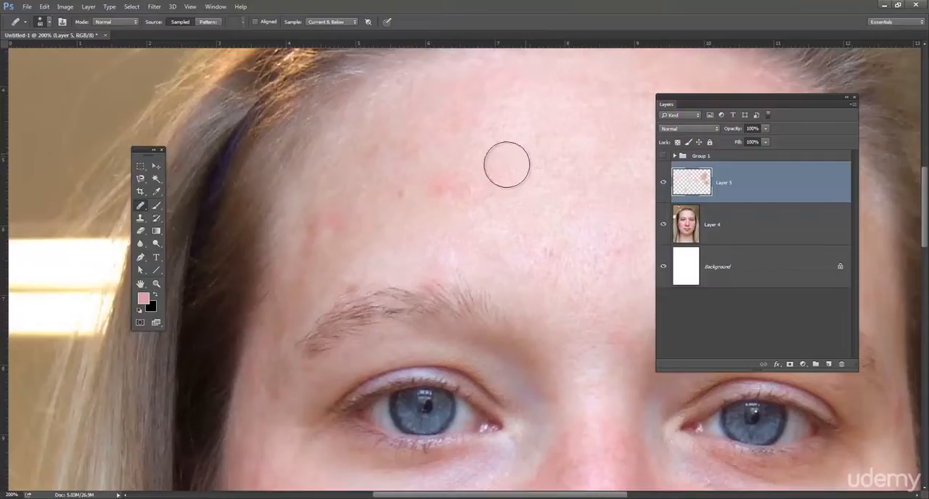
pyautogui.click(449, 183)
pyautogui.keyDown('alt'); pyautogui.click(522, 218); pyautogui.keyUp('alt')
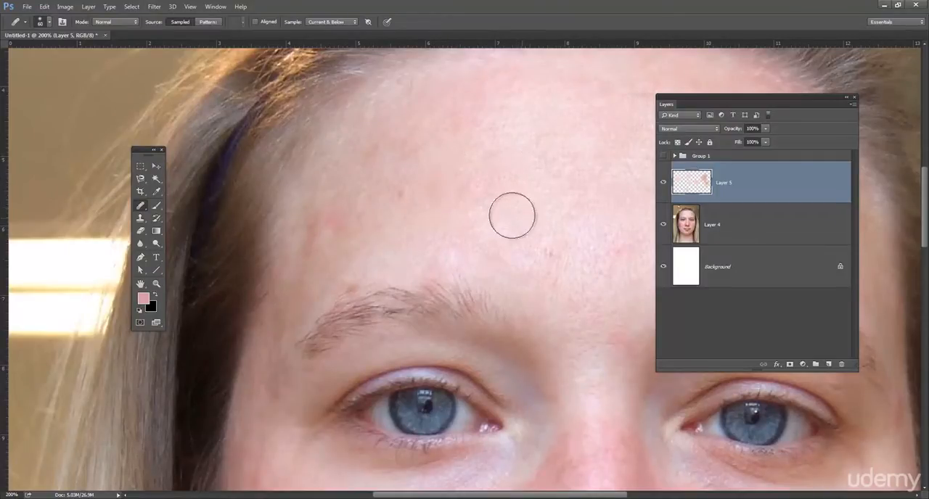
pyautogui.click(484, 190)
pyautogui.moveTo(548, 240); pyautogui.dragTo(474, 249)
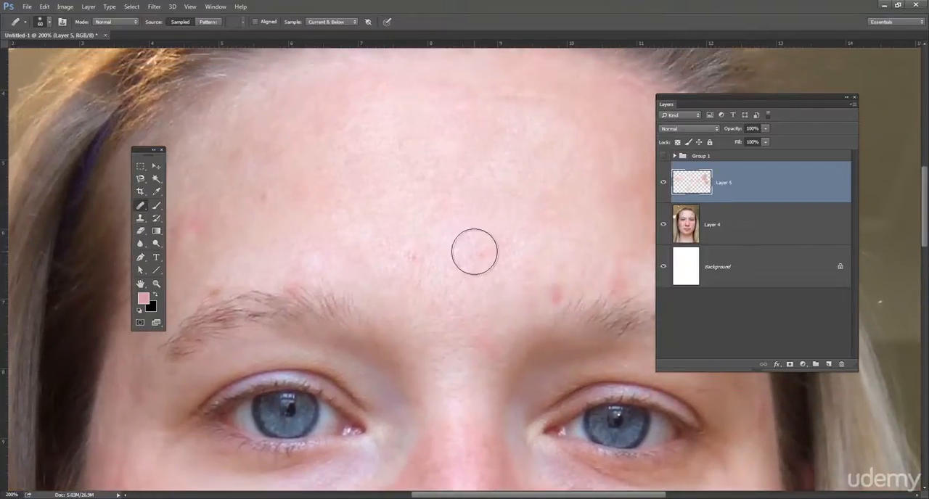
# Heal the remaining small spots on the lower forehead above and between the eyebrows.
pyautogui.moveTo(523, 280); pyautogui.dragTo(452, 237)
pyautogui.keyDown('alt'); pyautogui.click(465, 202); pyautogui.keyUp('alt')
pyautogui.click(484, 246)
pyautogui.moveTo(504, 210); pyautogui.dragTo(463, 220)
pyautogui.moveTo(438, 255); pyautogui.dragTo(477, 203)
pyautogui.moveTo(412, 295); pyautogui.dragTo(400, 258)
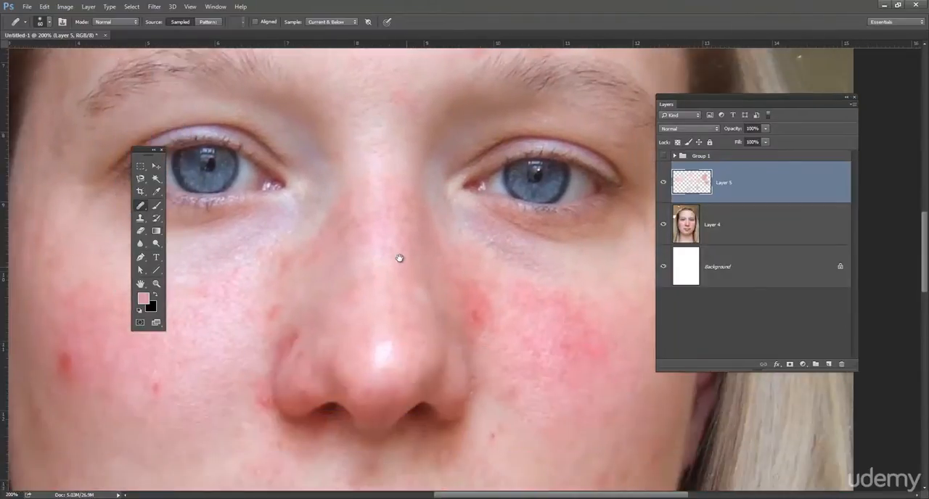
# Sample clean skin and heal the red blemish beside the nose on the portrait's right cheek.
pyautogui.moveTo(514, 306); pyautogui.dragTo(440, 233)
pyautogui.moveTo(367, 273); pyautogui.dragTo(417, 232)
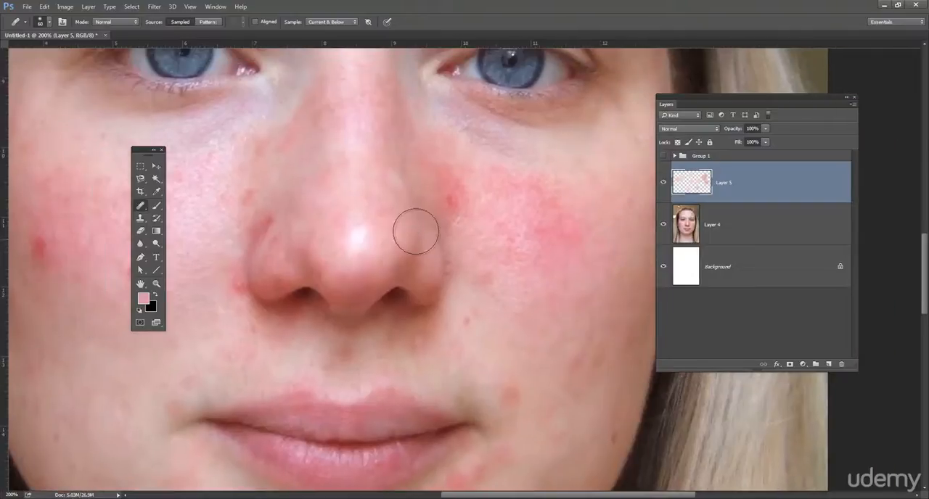
pyautogui.keyDown('alt'); pyautogui.click(477, 239); pyautogui.keyUp('alt')
pyautogui.click(458, 196)
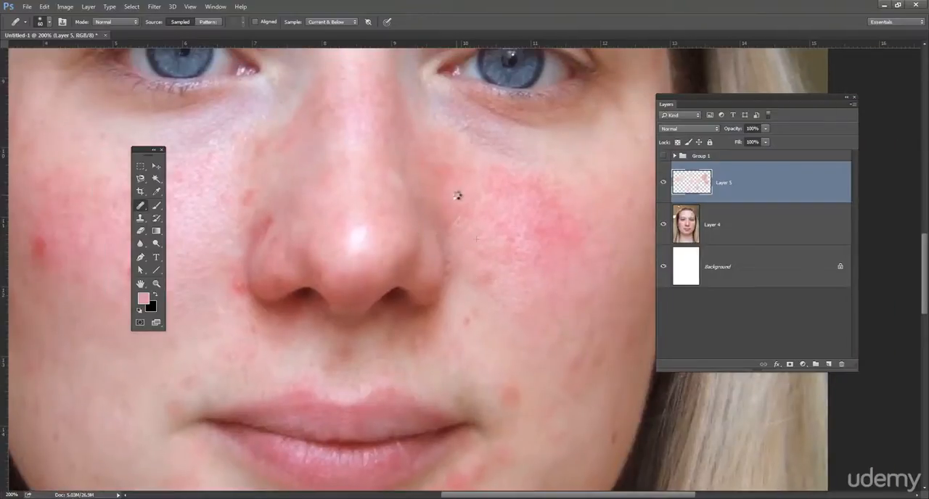
# Heal the red blemishes around the corner of the mouth and on the chin.
pyautogui.scroll(-5, 490, 196)
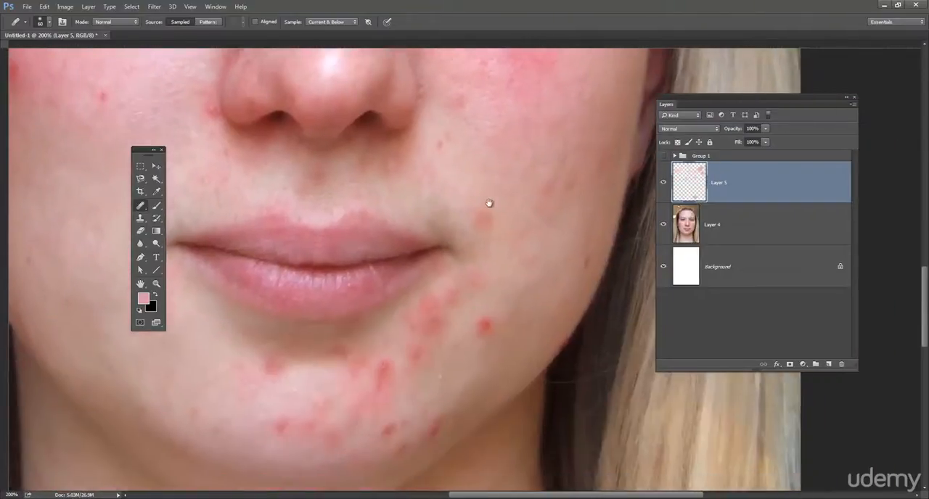
pyautogui.moveTo(321, 232); pyautogui.dragTo(341, 196)
pyautogui.keyDown('alt'); pyautogui.click(560, 229); pyautogui.keyUp('alt')
pyautogui.click(533, 255)
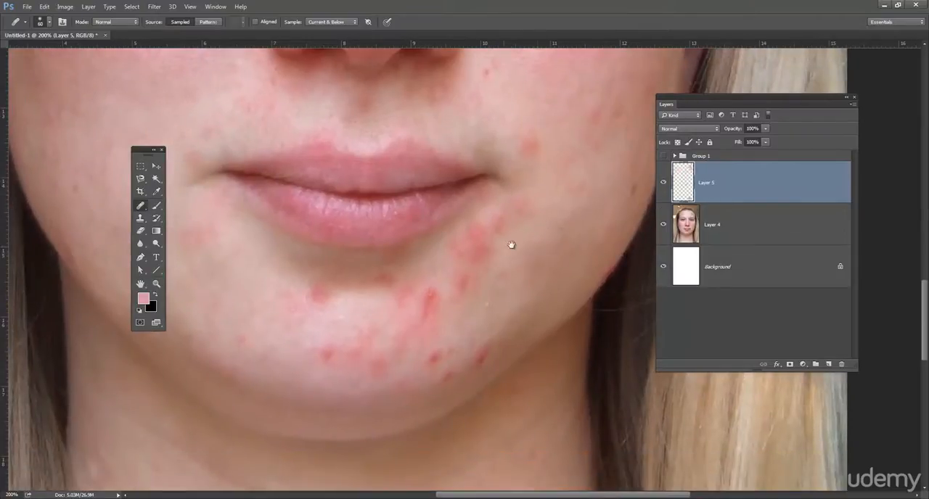
pyautogui.moveTo(513, 245); pyautogui.dragTo(550, 210)
pyautogui.click(479, 261)
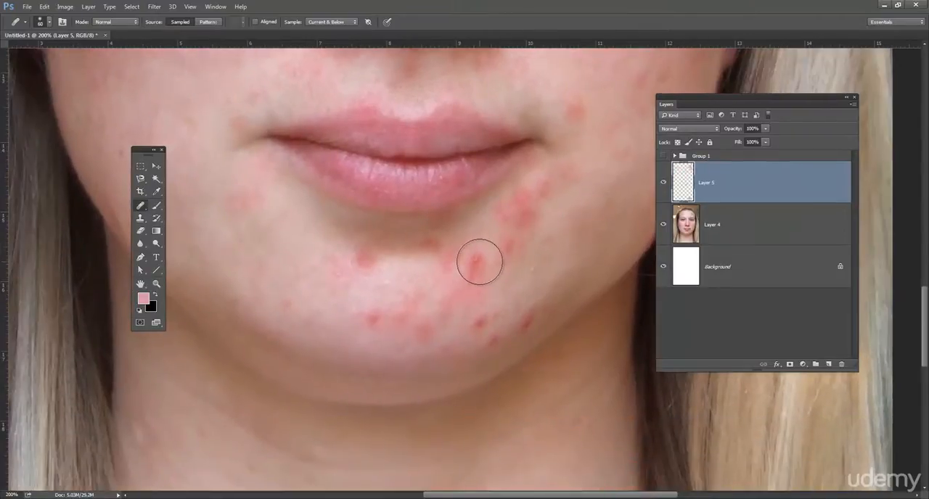
pyautogui.moveTo(545, 258); pyautogui.dragTo(590, 242)
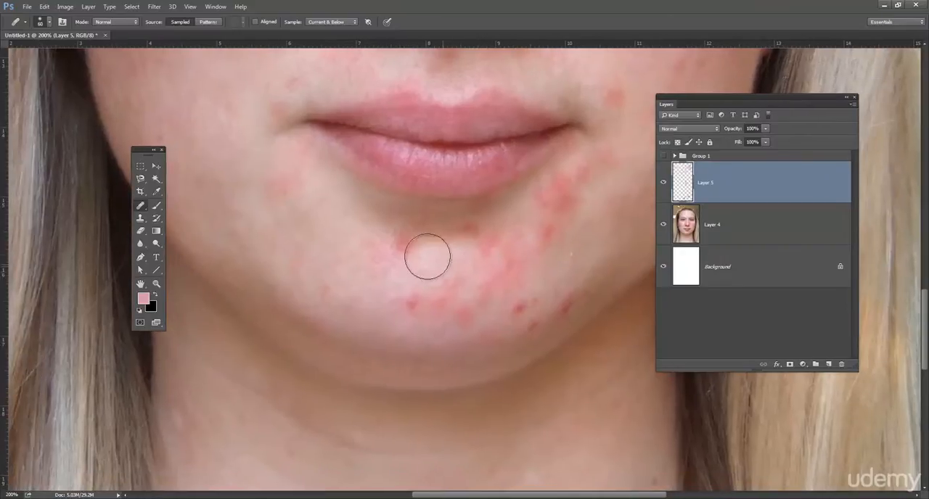
pyautogui.keyDown('alt'); pyautogui.click(432, 270); pyautogui.keyUp('alt')
pyautogui.click(414, 300)
# Heal the red spots on the portrait's left cheek and next to the nose.
pyautogui.moveTo(384, 239); pyautogui.dragTo(524, 308)
pyautogui.moveTo(409, 239); pyautogui.dragTo(453, 321)
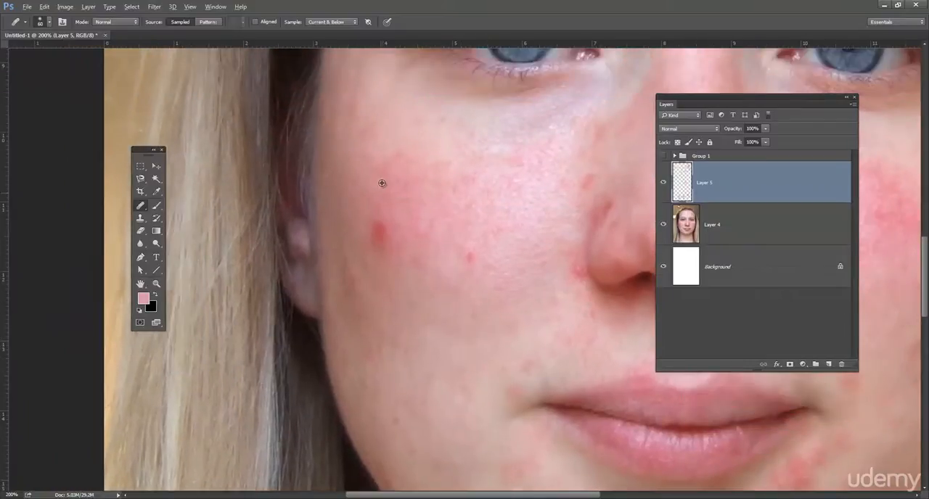
pyautogui.click(382, 221)
pyautogui.hotkey('ctrl', 'z')
pyautogui.moveTo(512, 214); pyautogui.dragTo(394, 216)
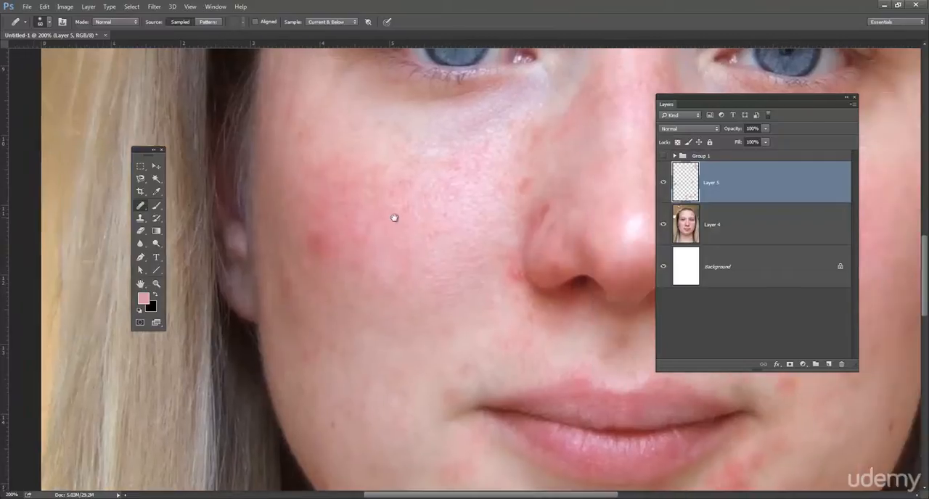
pyautogui.moveTo(498, 162); pyautogui.dragTo(367, 204)
pyautogui.moveTo(526, 244); pyautogui.dragTo(408, 202)
pyautogui.moveTo(374, 252); pyautogui.dragTo(472, 179)
pyautogui.moveTo(473, 224)
pyautogui.mouseDown()
pyautogui.moveTo(469, 197)
pyautogui.moveTo(491, 193)
pyautogui.mouseUp()
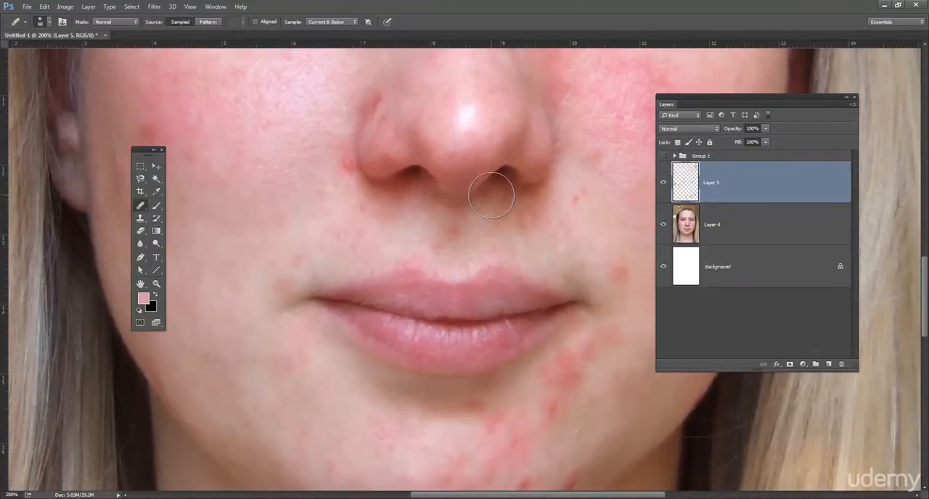
# View the whole portrait at 50% and heal the remaining redness on its right cheek.
pyautogui.hotkey('ctrl', '-')
pyautogui.hotkey('ctrl', '-')
pyautogui.hotkey('ctrl', '-')
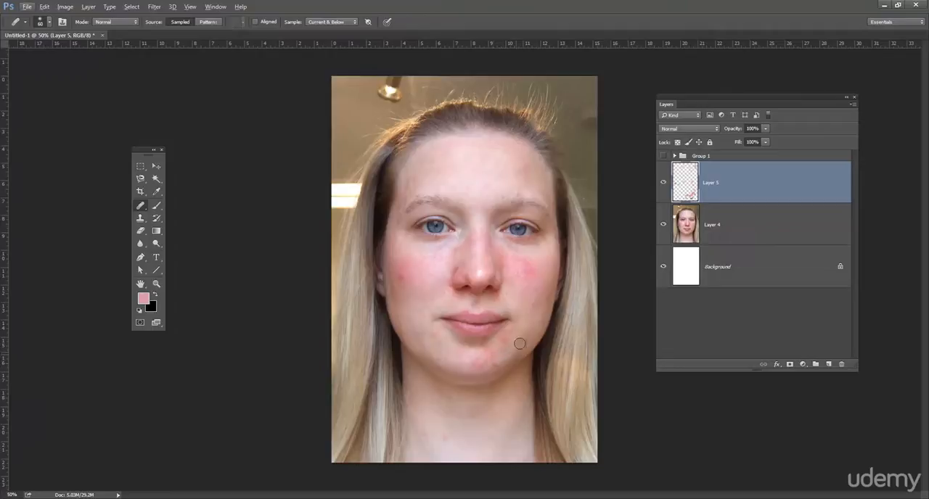
pyautogui.moveTo(528, 276)
pyautogui.mouseDown()
pyautogui.moveTo(536, 274)
pyautogui.moveTo(533, 284)
pyautogui.mouseUp()
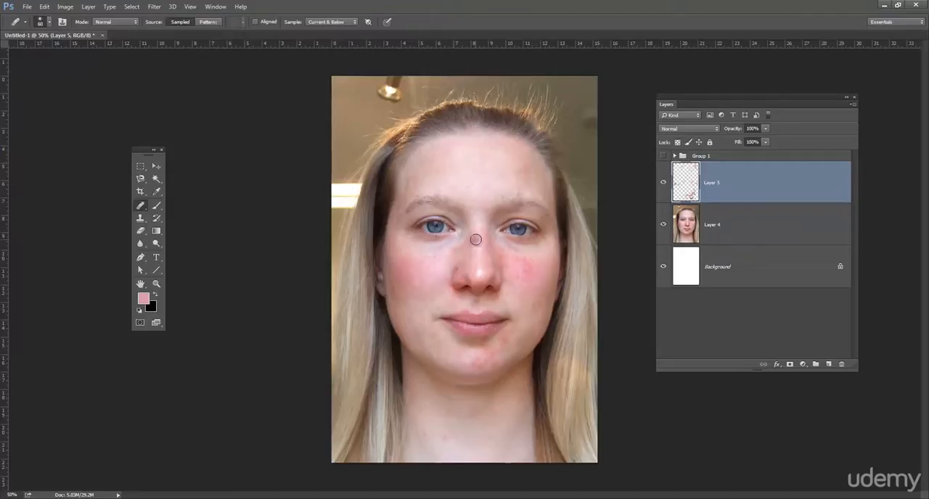
# Enlarge the healing brush to 175 px, even out broad skin areas on the forehead and lower face, and activate the Move tool.
pyautogui.press(']')
pyautogui.press(']')
pyautogui.press(']')
pyautogui.press(']')
pyautogui.press(']')
pyautogui.press(']')
pyautogui.press(']')
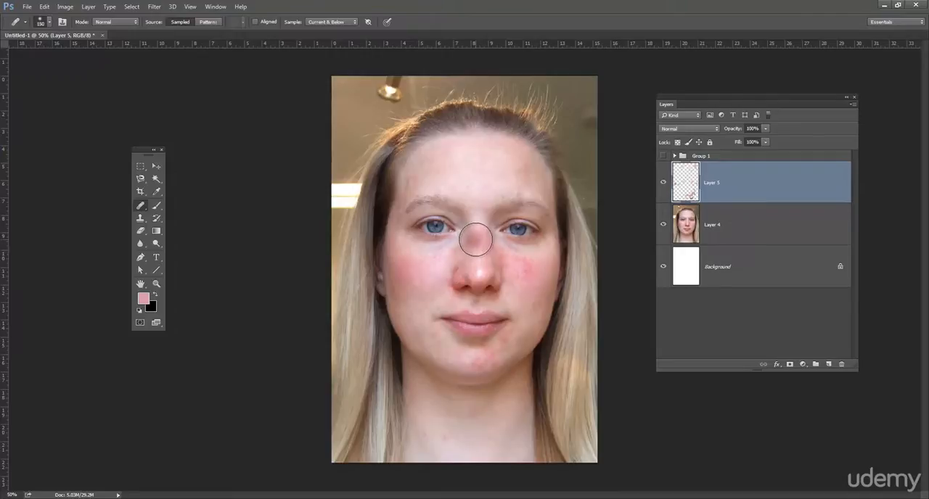
pyautogui.keyDown('alt'); pyautogui.click(473, 165); pyautogui.keyUp('alt')
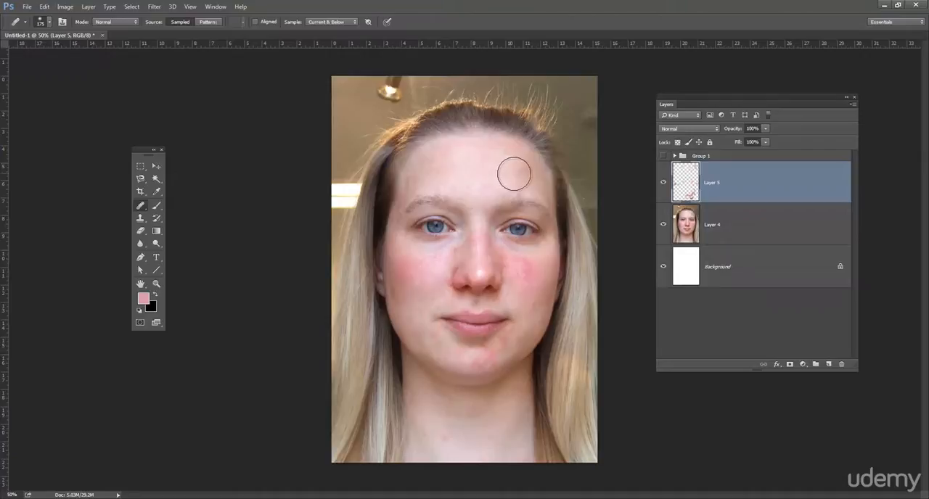
pyautogui.moveTo(520, 172)
pyautogui.mouseDown()
pyautogui.moveTo(536, 169)
pyautogui.moveTo(443, 171)
pyautogui.mouseUp()
pyautogui.keyDown('alt'); pyautogui.click(530, 338); pyautogui.keyUp('alt')
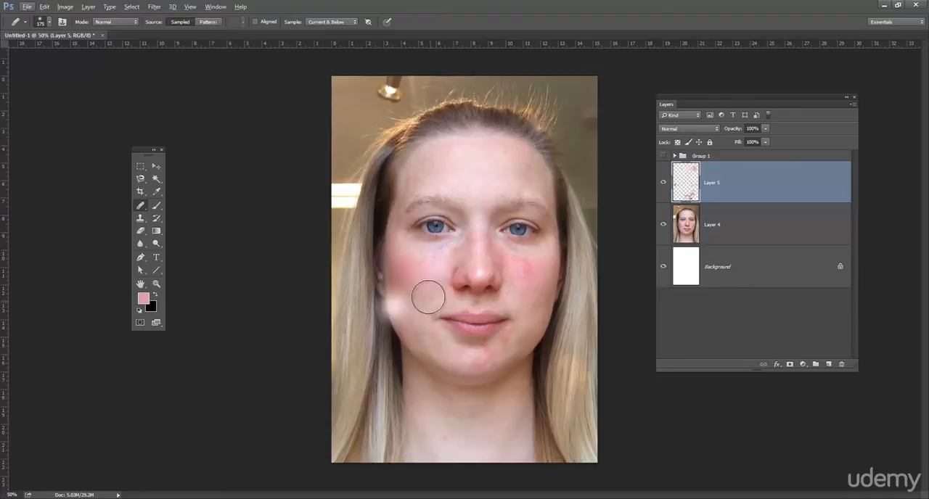
pyautogui.click(156, 166)
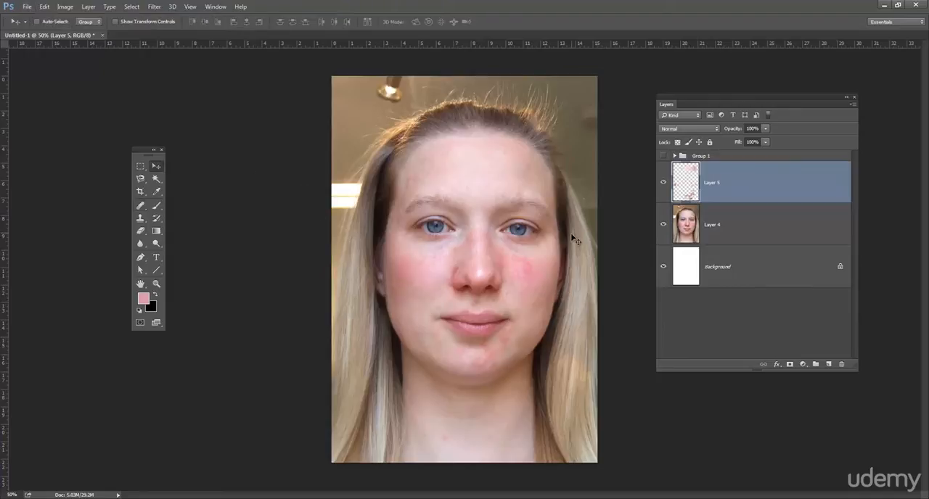